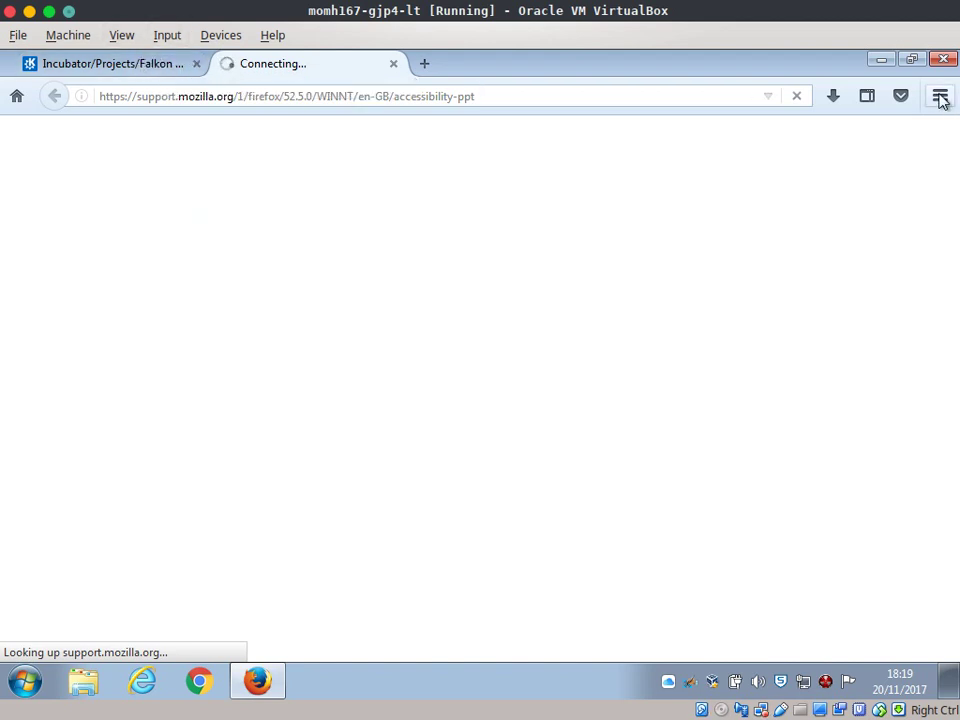
Display the menu bar in the Firefox window.
right_click(582, 68)
key("Escape")
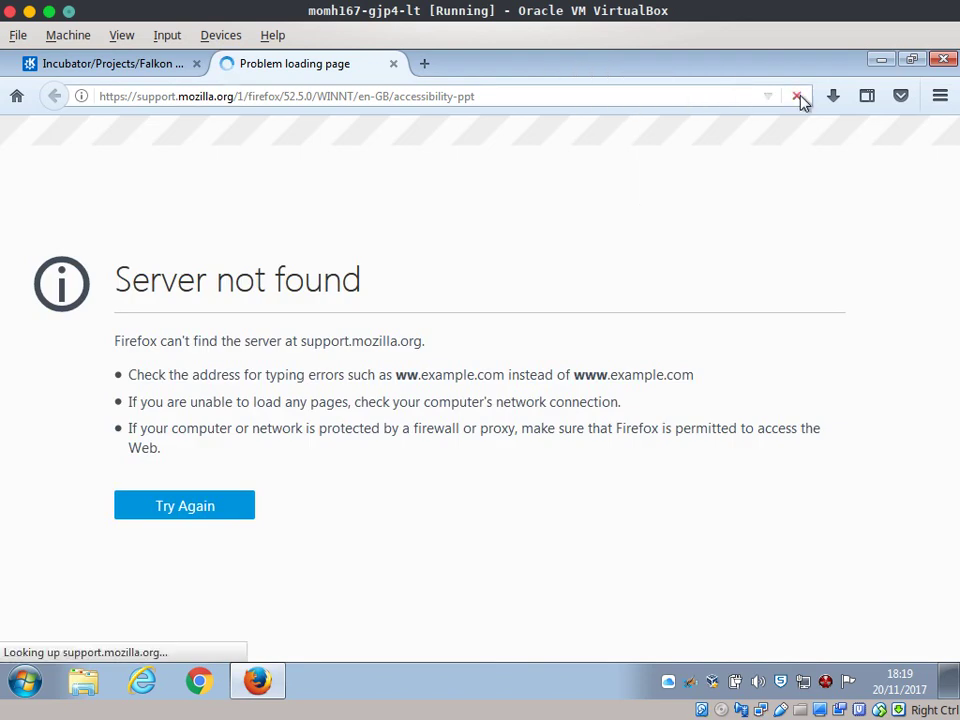
right_click(563, 68)
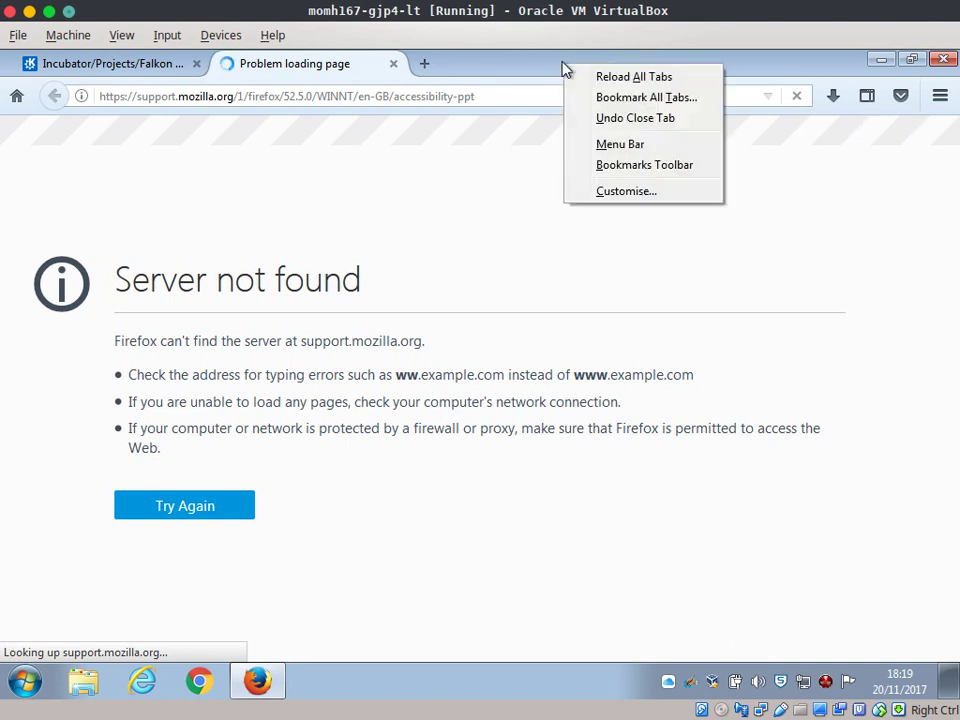
left_click(608, 145)
Show all history and examine the history, bookmark folders and downloads in the Library.
left_click(115, 59)
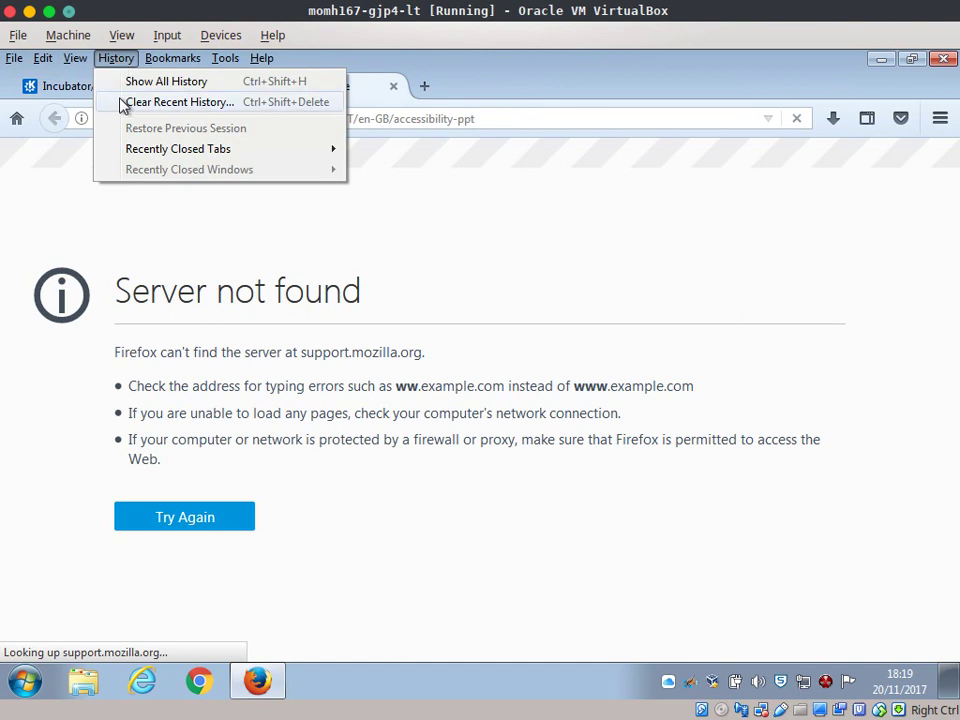
left_click(141, 85)
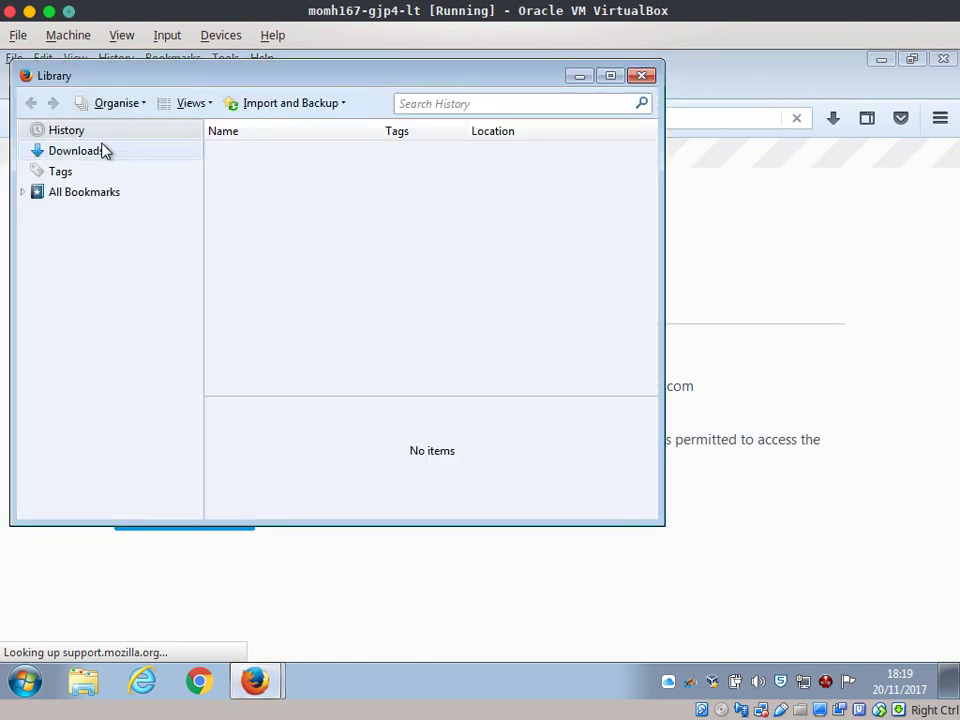
left_click(81, 138)
left_click(22, 193)
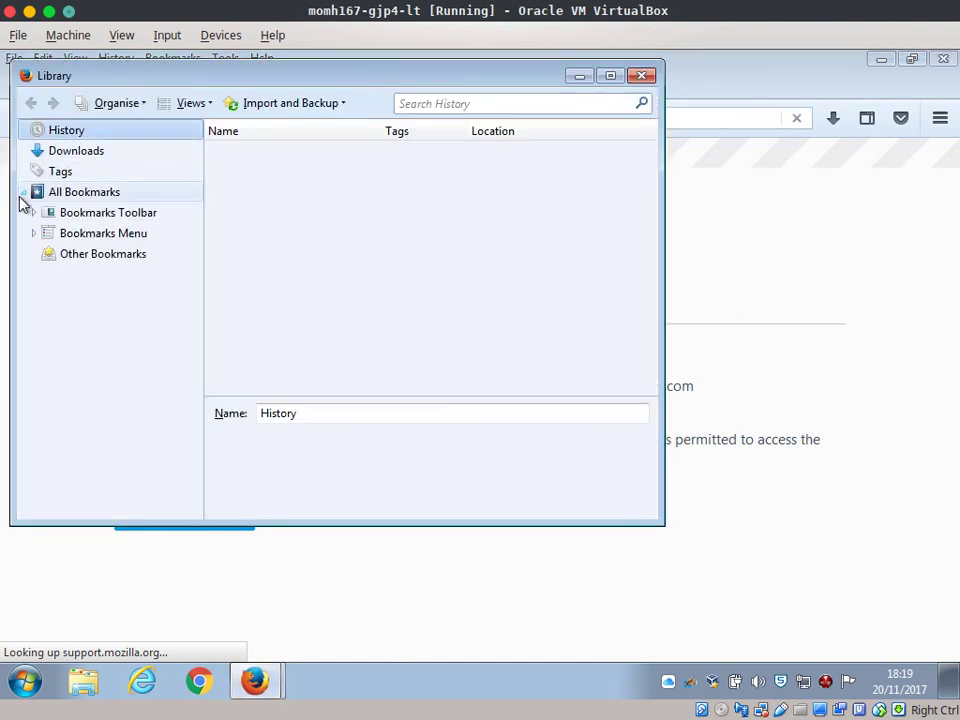
left_click(88, 215)
left_click(89, 236)
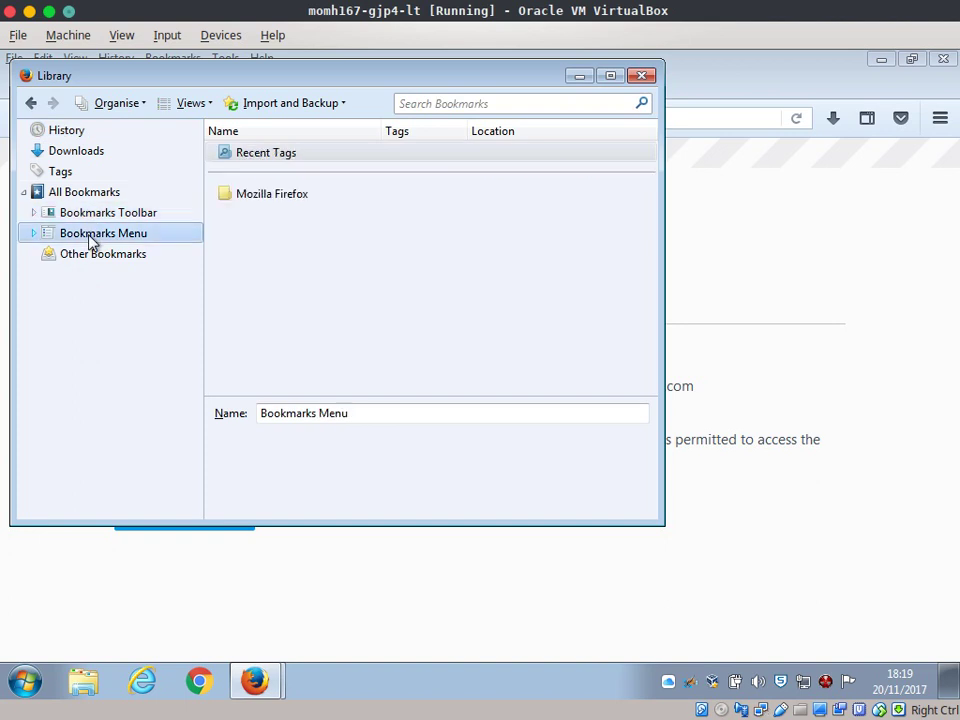
left_click(86, 155)
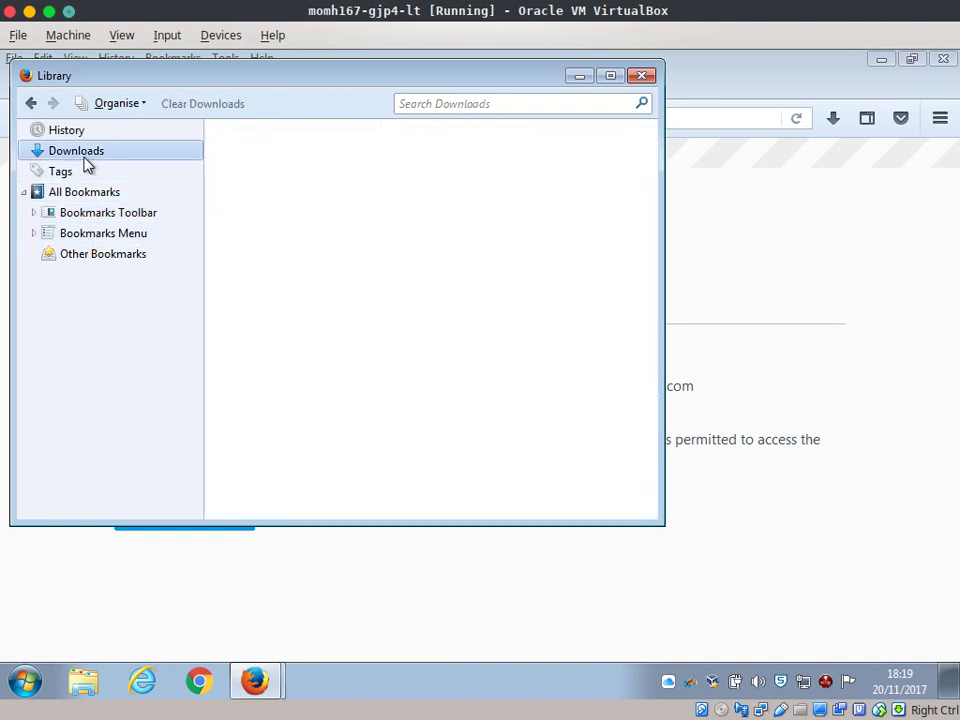
left_click(70, 134)
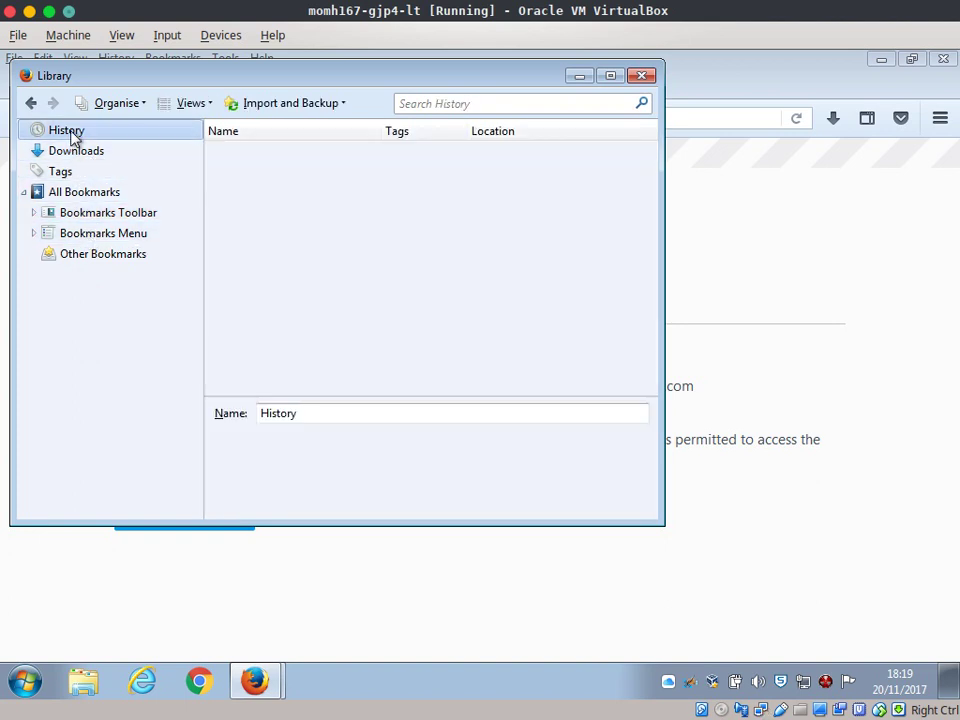
Close the Library and the browser window, including both open tabs.
left_click(642, 77)
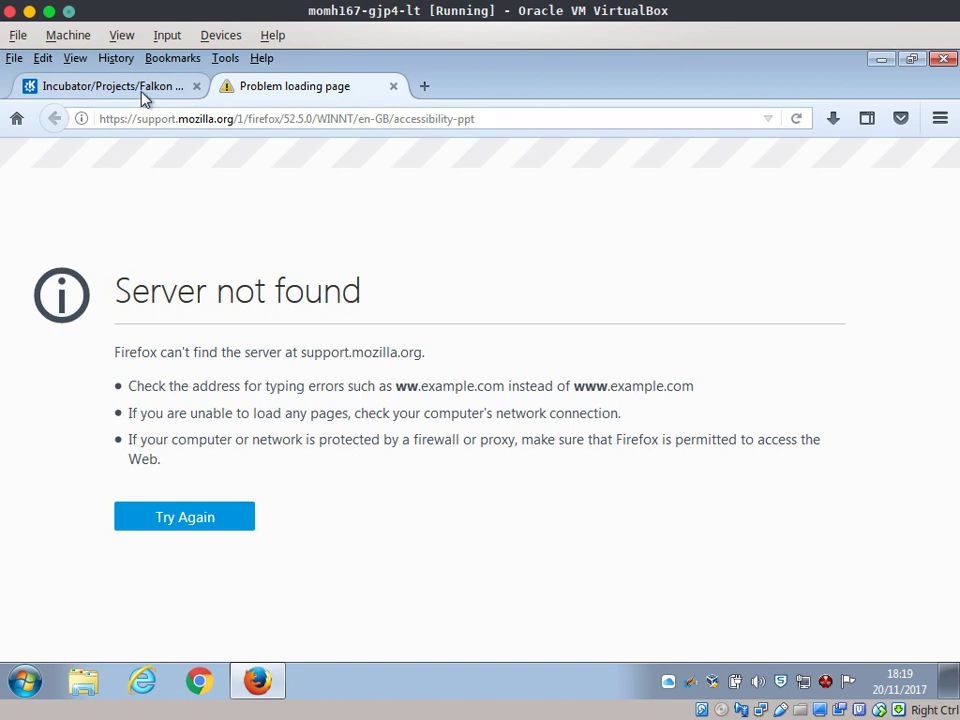
left_click(944, 60)
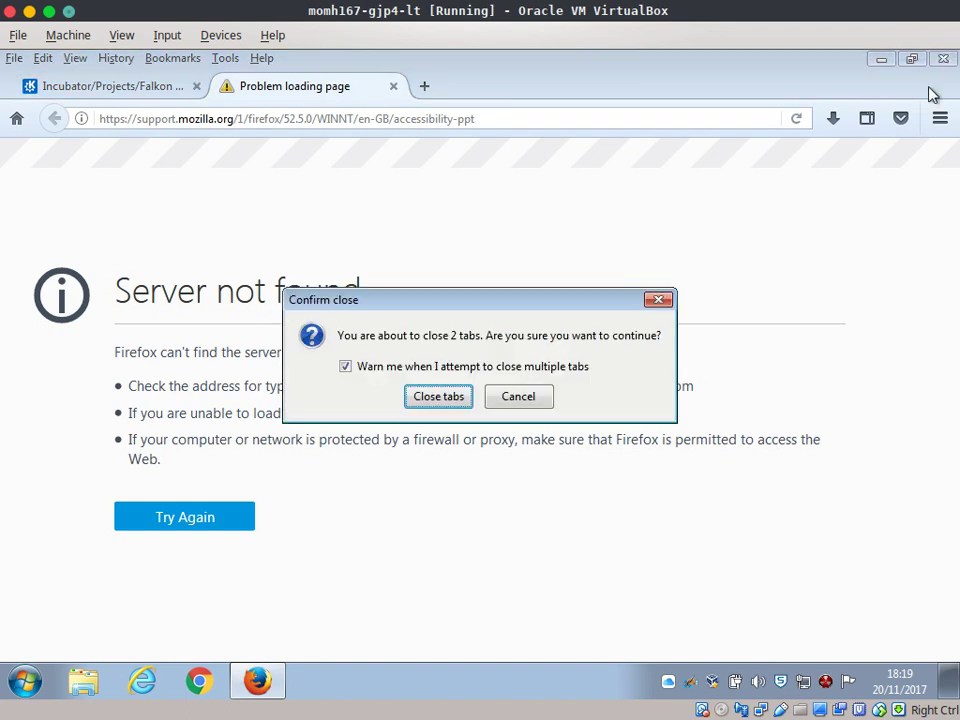
left_click(431, 400)
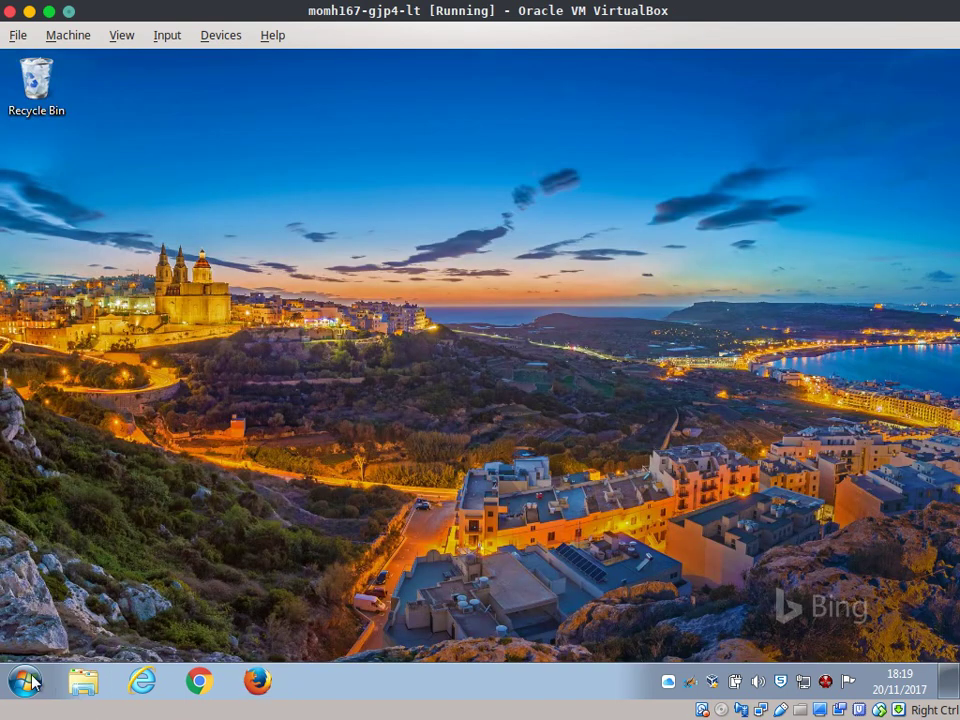
Open the account's Downloads folder and run Firefox Setup 57.0, accepting the security warning.
left_click(25, 681)
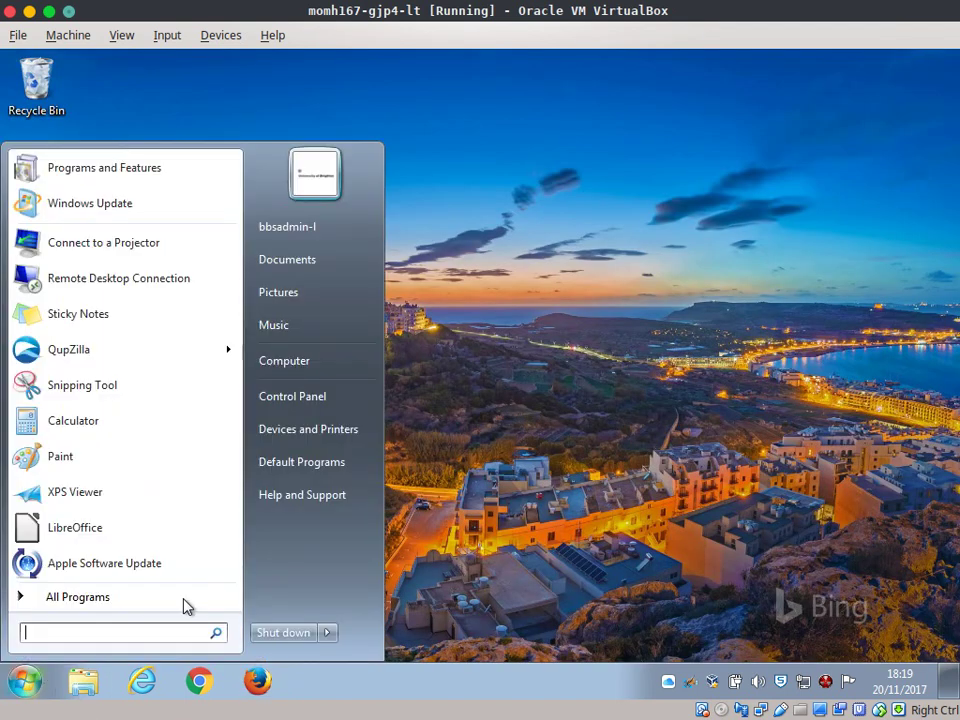
left_click(318, 233)
double_click(452, 234)
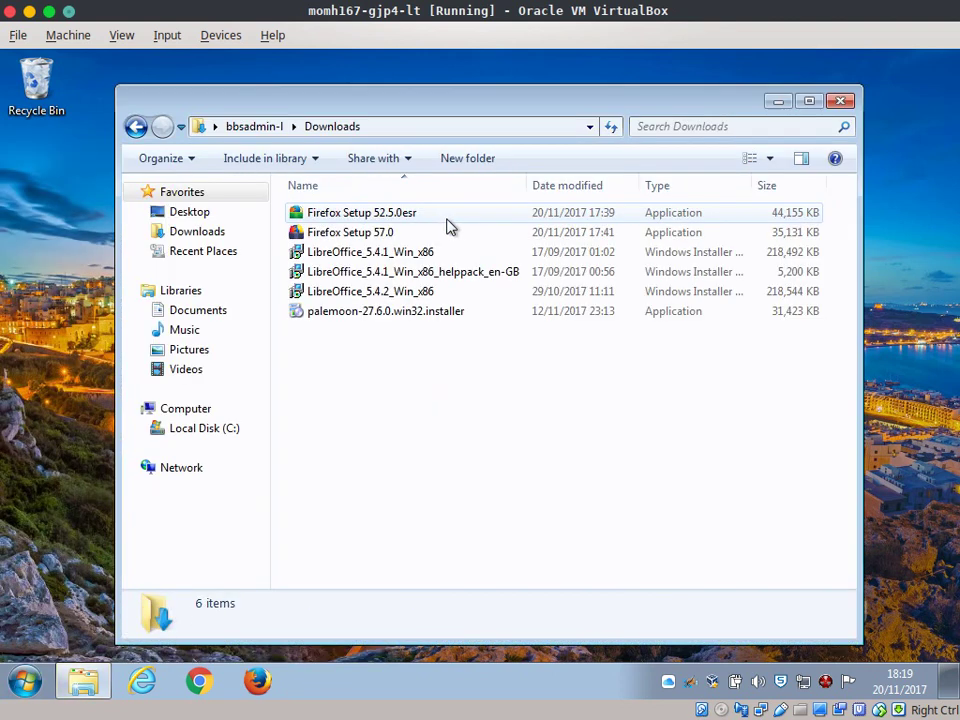
double_click(375, 233)
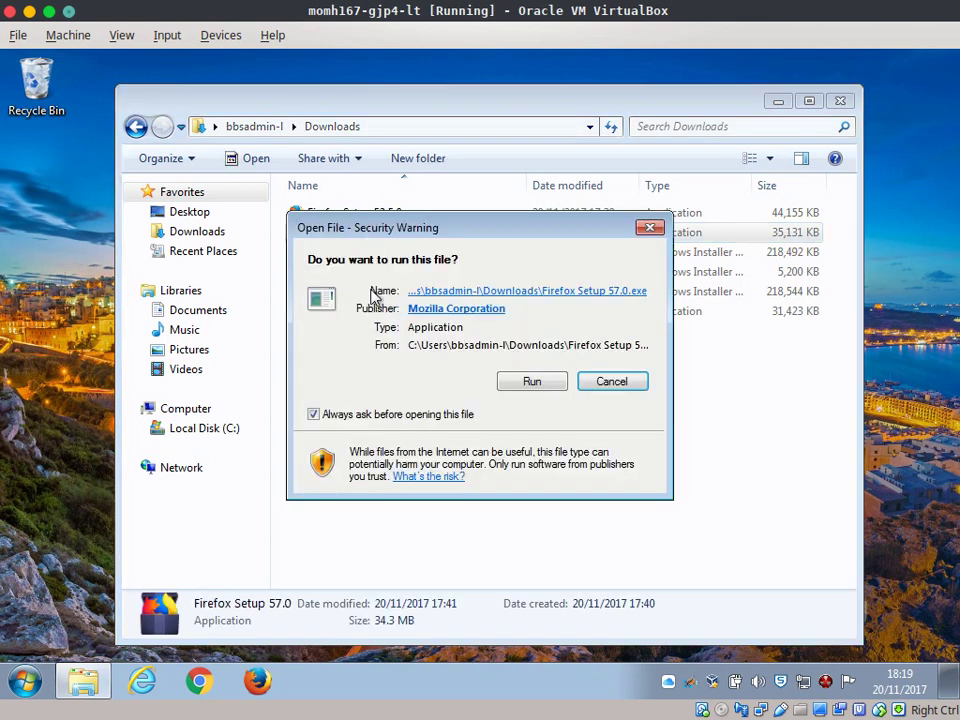
left_click(518, 386)
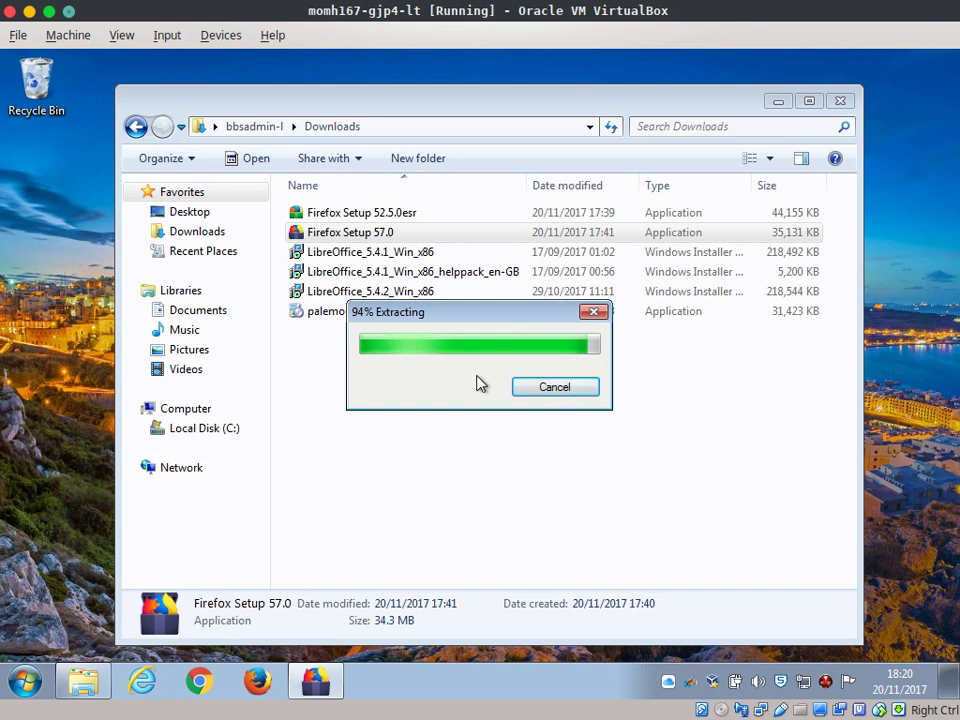
Minimize the Downloads folder and reorder the pinned browsers on the taskbar to Firefox, Chrome, Internet Explorer.
left_click(776, 102)
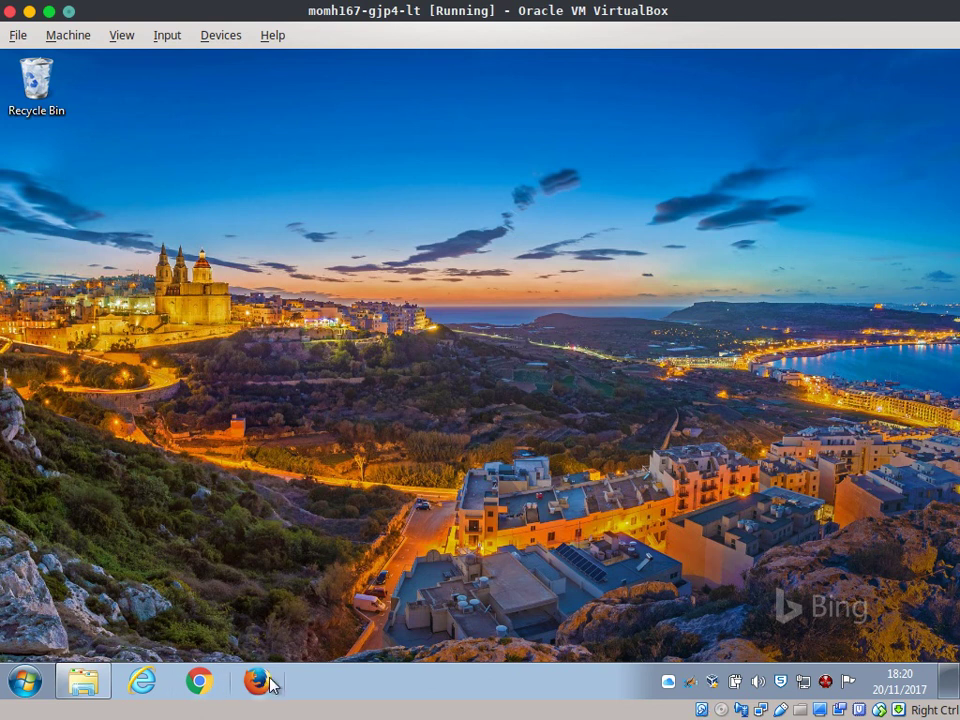
left_click_drag(270, 683, 150, 688)
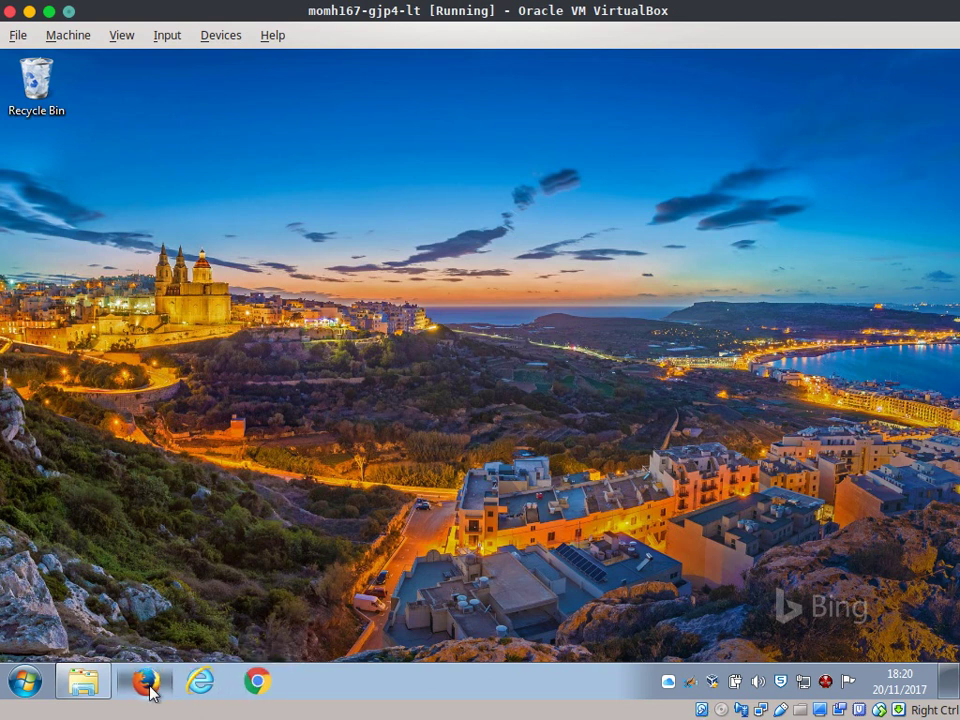
left_click_drag(257, 682, 190, 683)
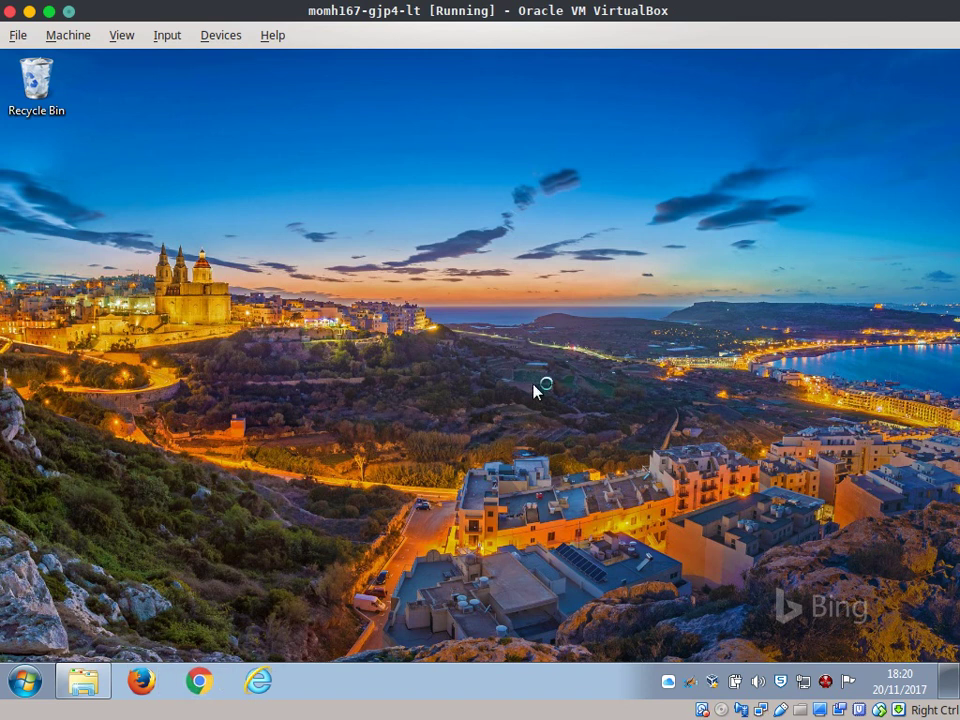
Choose the Custom setup type for Firefox 57.0, keep the default install location and deselect Install Maintenance Service.
left_click(586, 518)
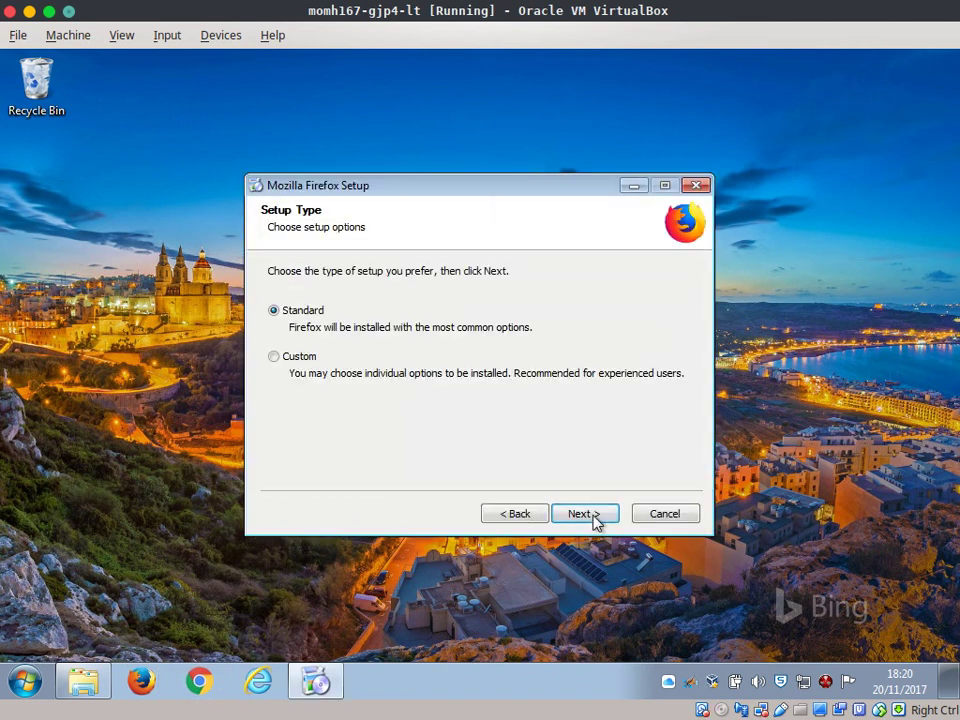
left_click(293, 360)
left_click(580, 515)
left_click(583, 518)
left_click(274, 313)
left_click(585, 516)
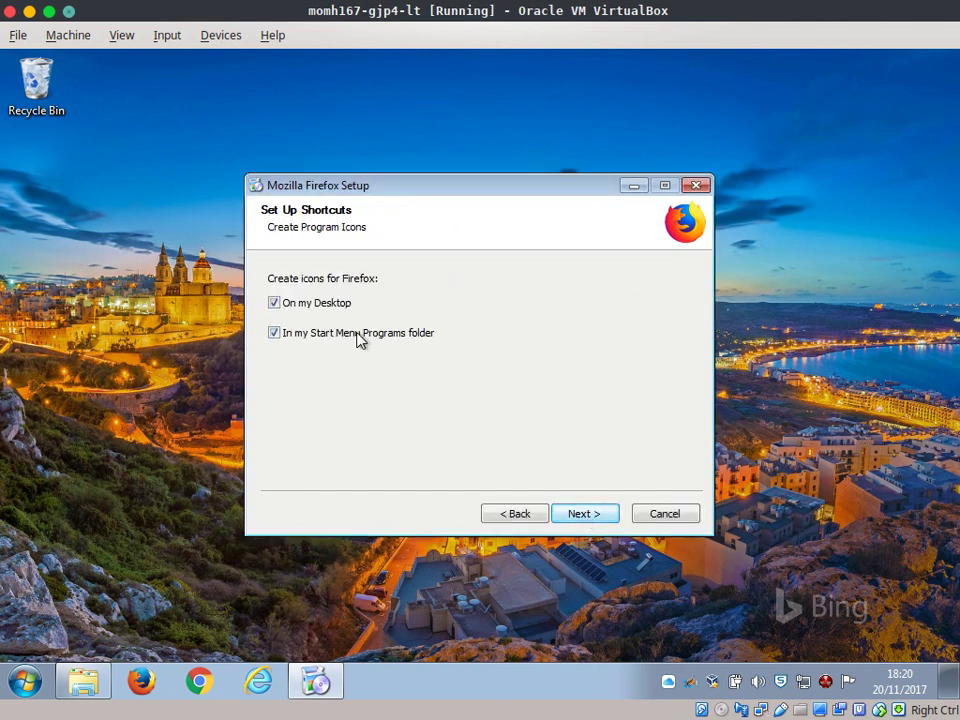
Deselect the desktop icon, install Firefox 57.0 and finish the wizard with Launch Firefox now enabled.
left_click(310, 305)
left_click(598, 518)
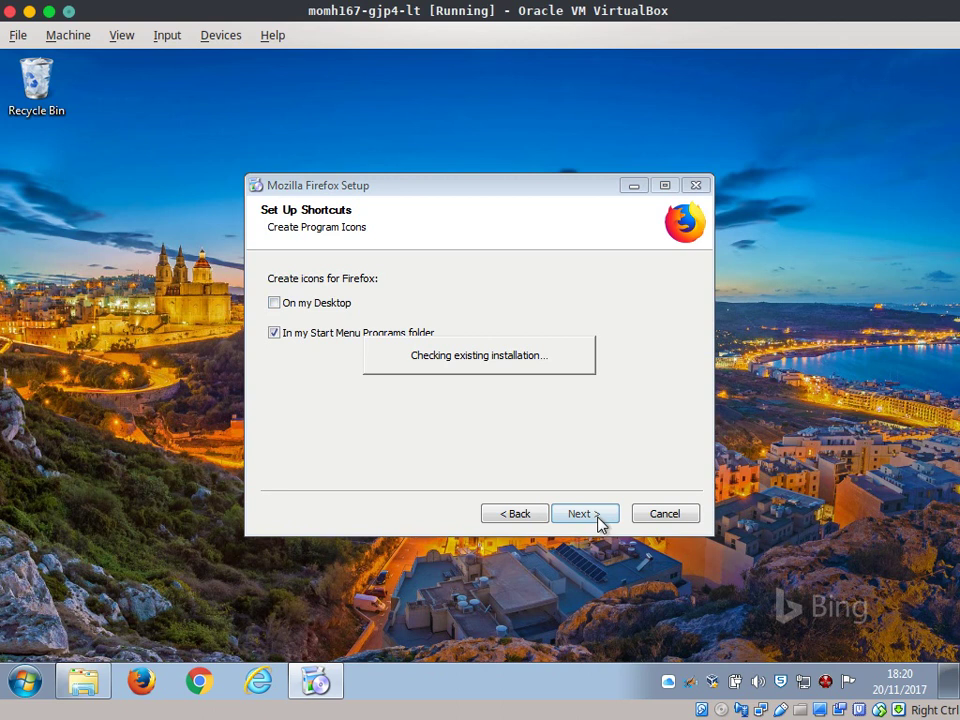
left_click(598, 518)
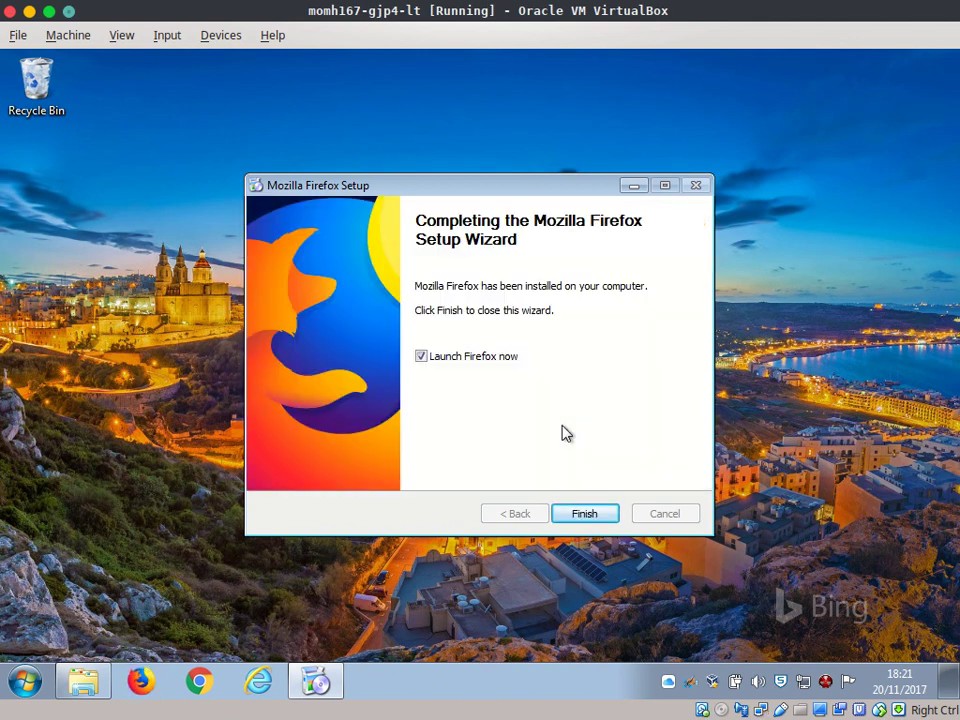
left_click(585, 514)
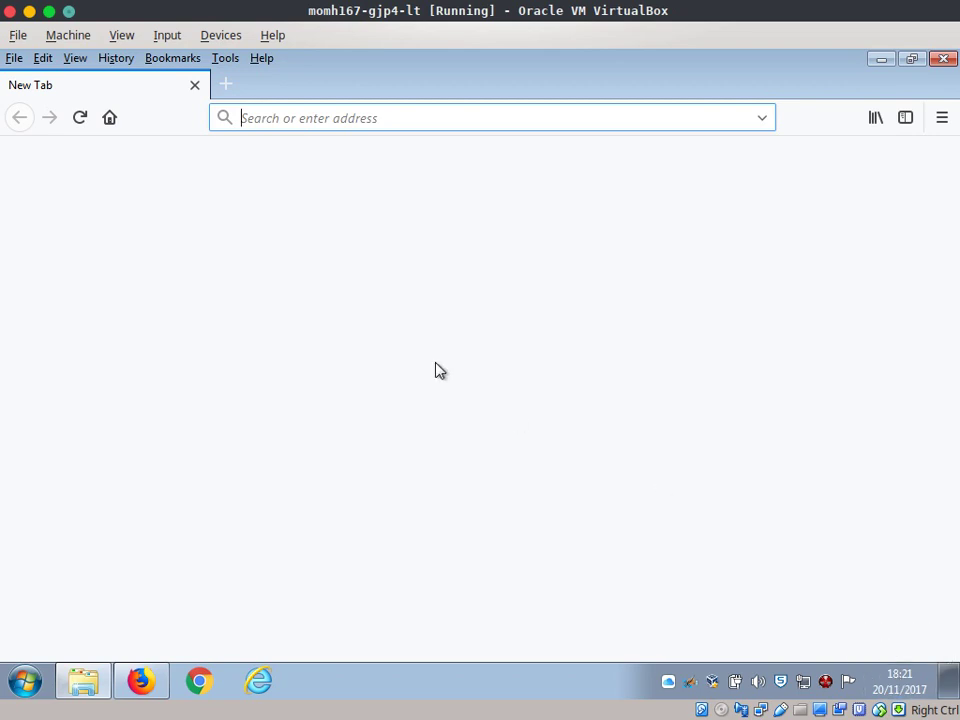
Restore the previous browsing session and view both restored Firefox Quantum tabs, ending on the Framasphere post.
left_click(942, 117)
left_click(793, 236)
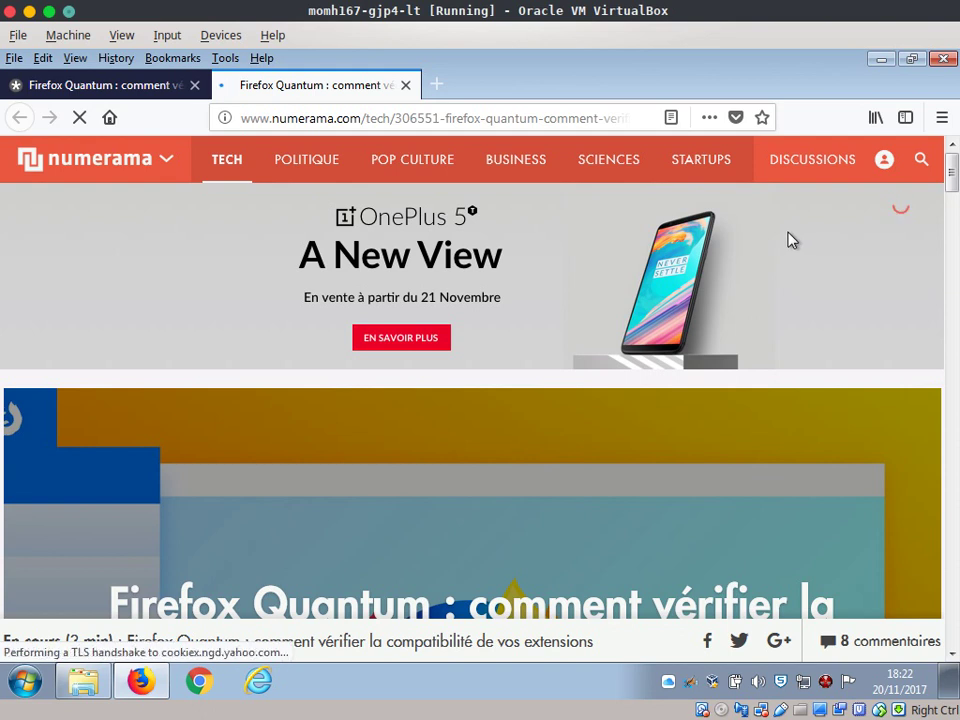
left_click(103, 90)
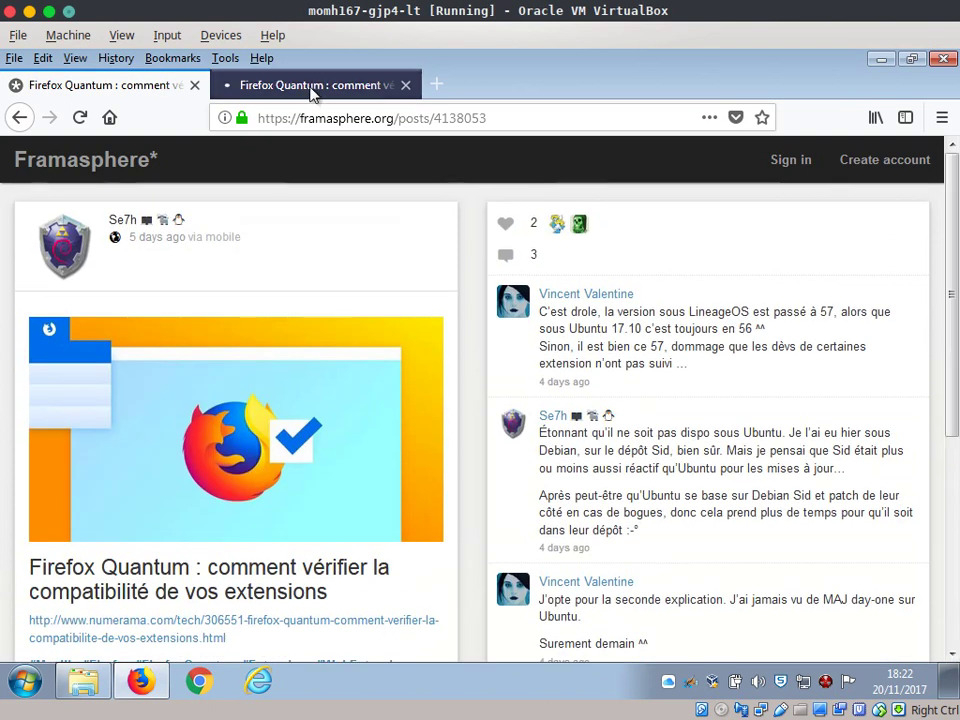
left_click(311, 86)
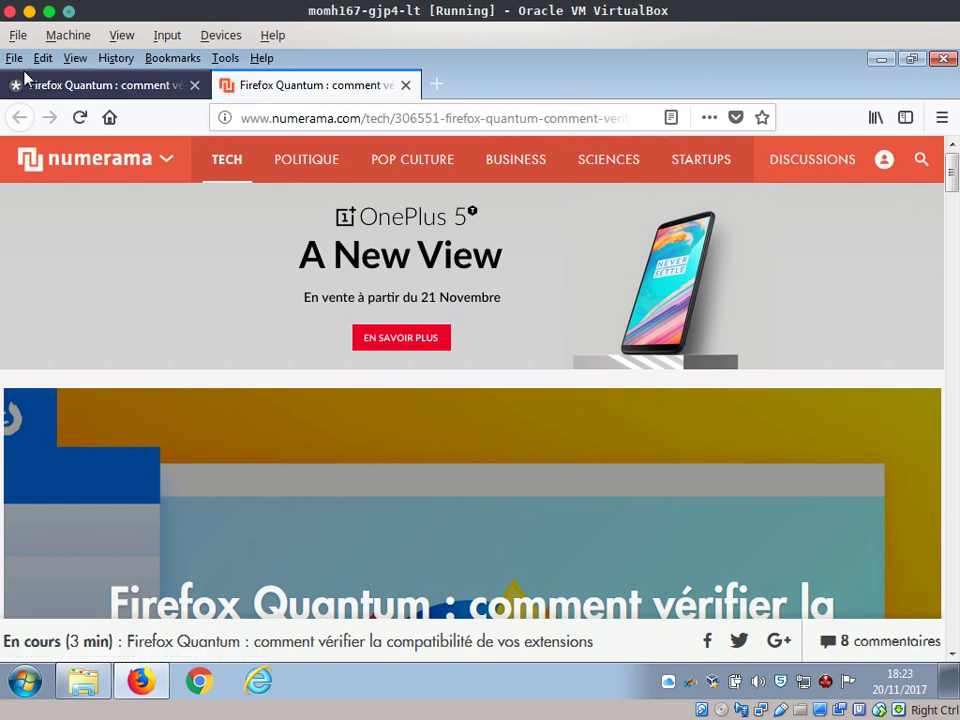
left_click(112, 88)
left_click(340, 85)
left_click(133, 86)
Exit Firefox and run Firefox Setup 52.5.0esr from the Downloads folder, disabling Always ask before opening this file.
left_click(942, 118)
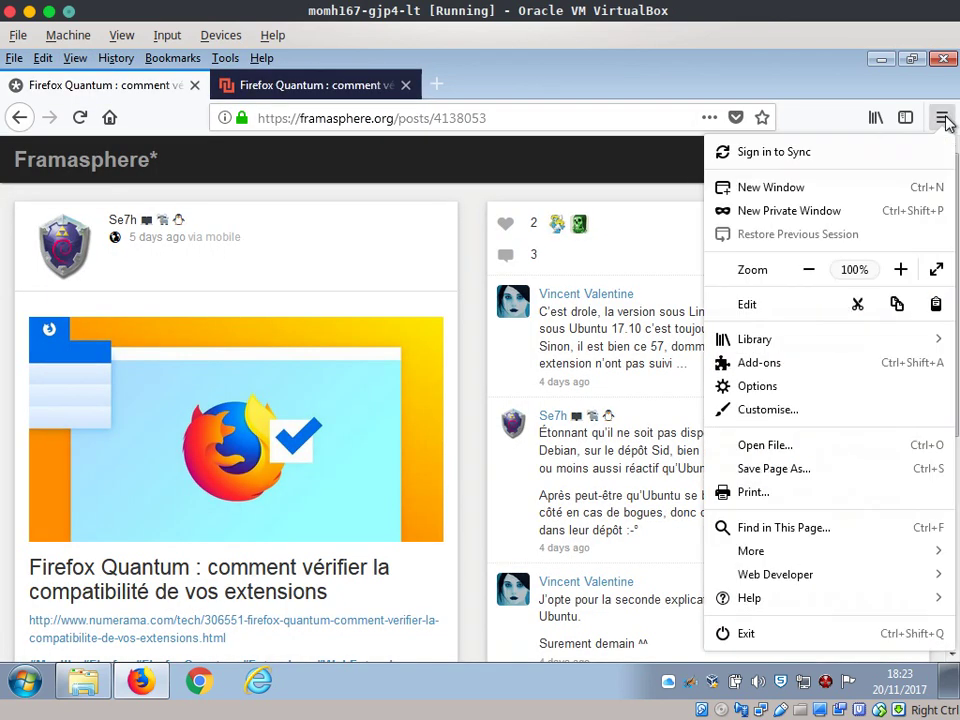
left_click(752, 635)
left_click(83, 681)
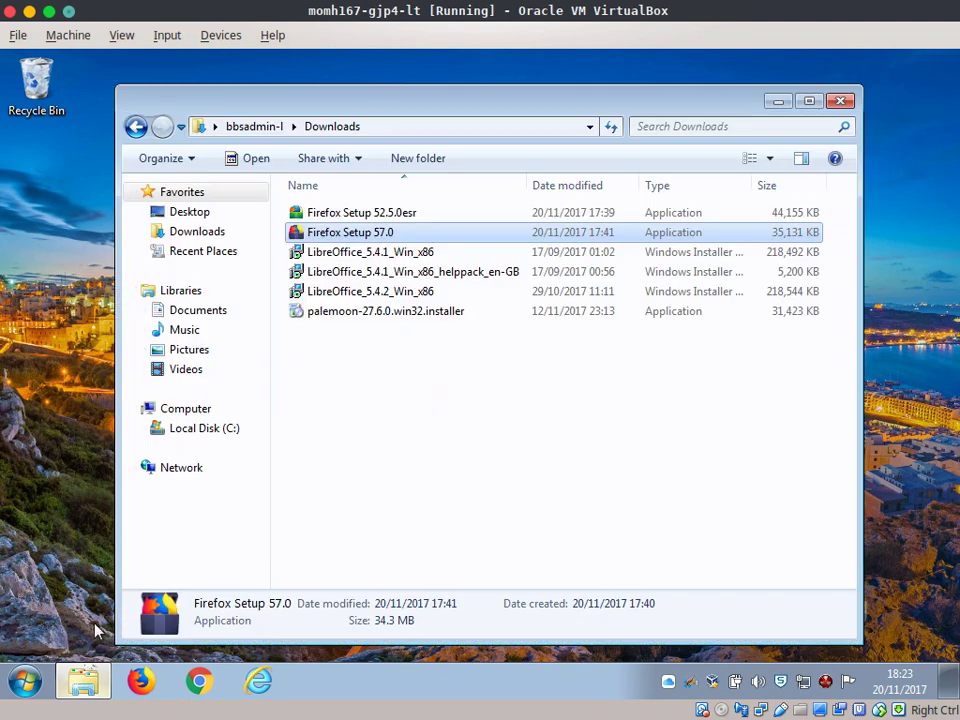
left_click(340, 216)
double_click(340, 216)
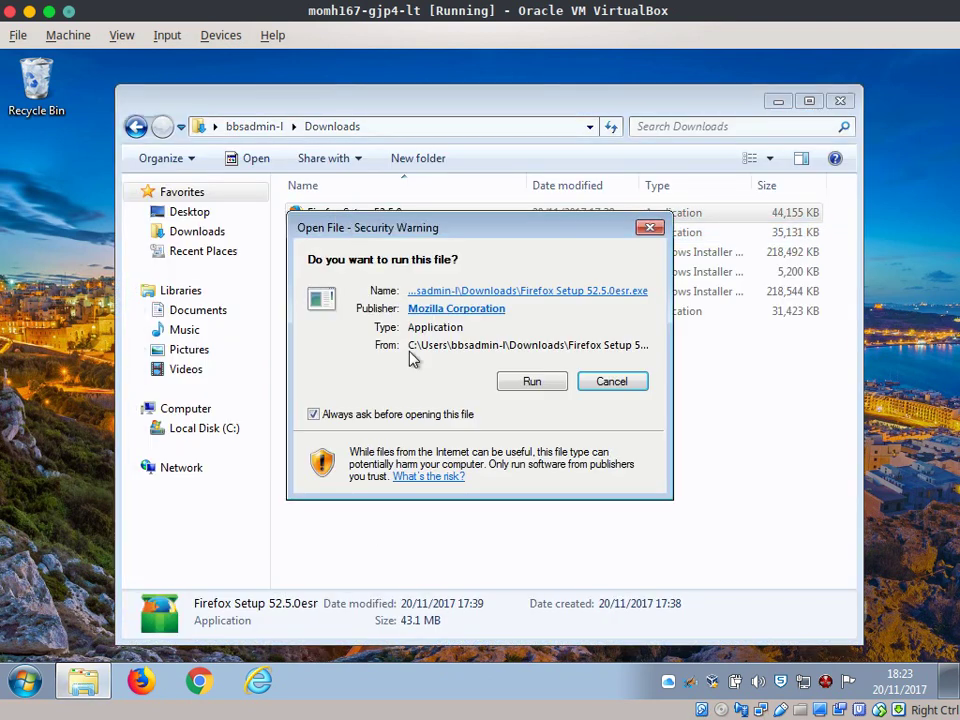
left_click(398, 418)
left_click(520, 382)
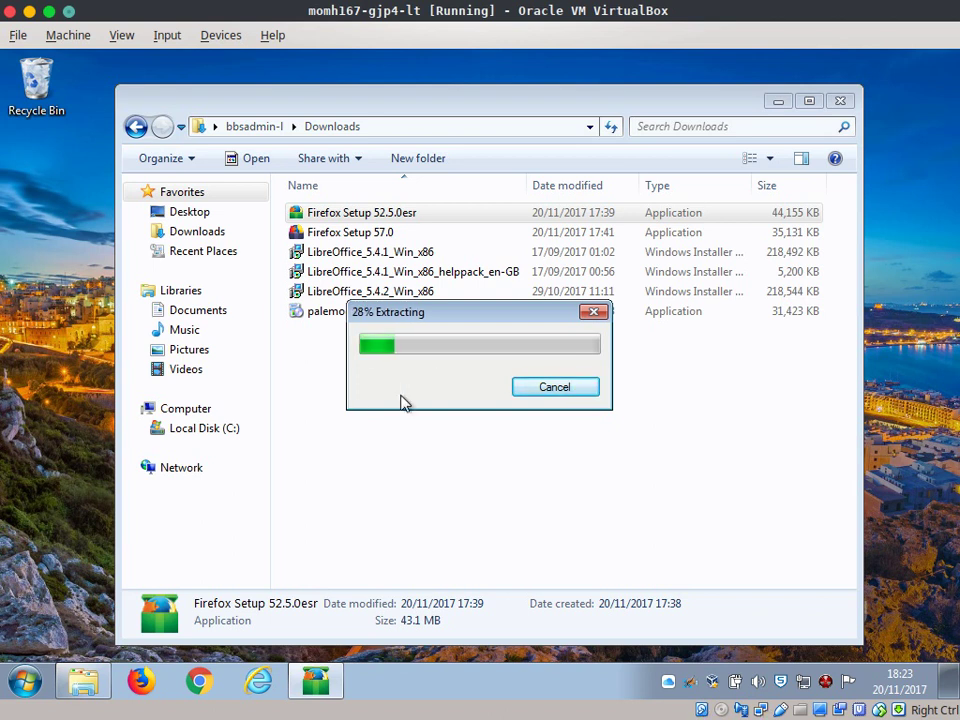
Minimize the Downloads folder and empty the Recycle Bin, permanently deleting its items.
left_click(779, 102)
right_click(34, 78)
left_click(62, 104)
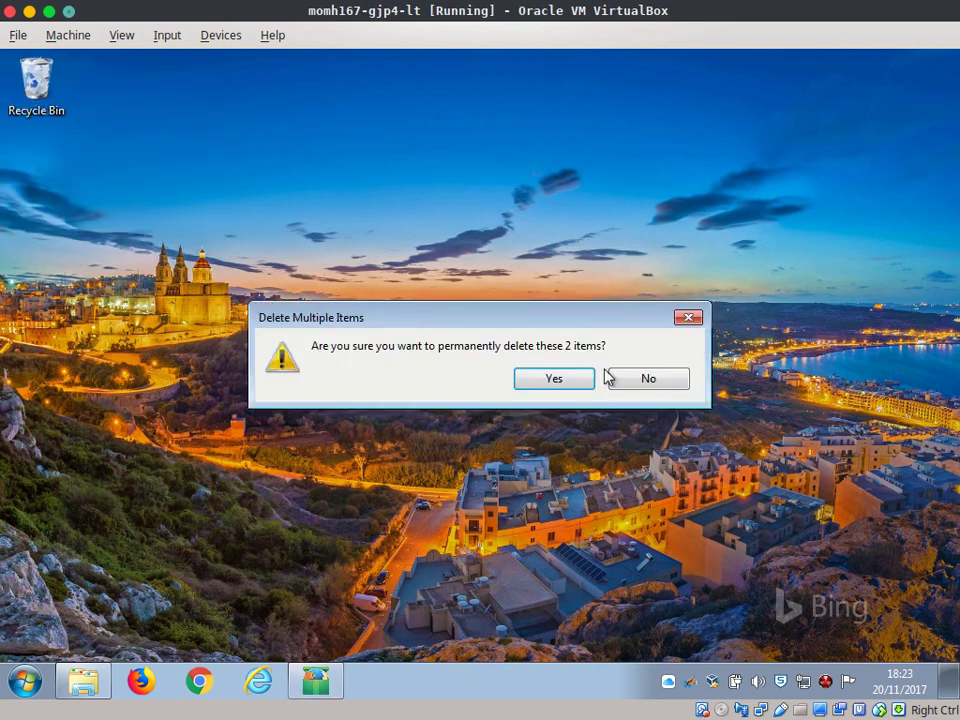
key("Return")
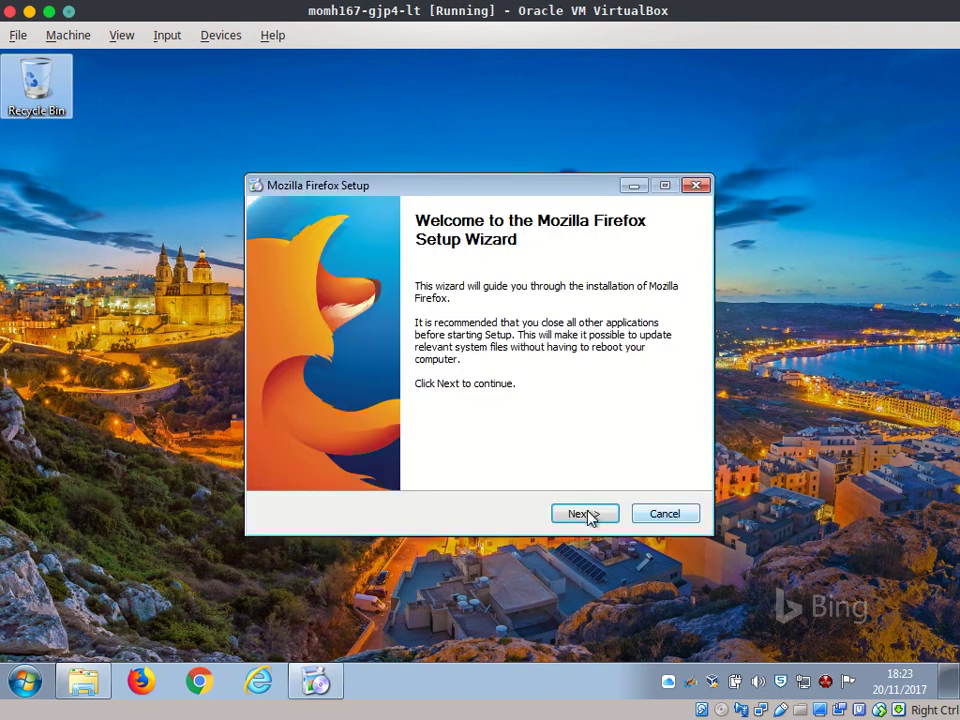
Choose the Custom setup type for Firefox 52.5.0esr, keep the default install location and deselect Install Maintenance Service.
left_click(591, 515)
left_click(298, 357)
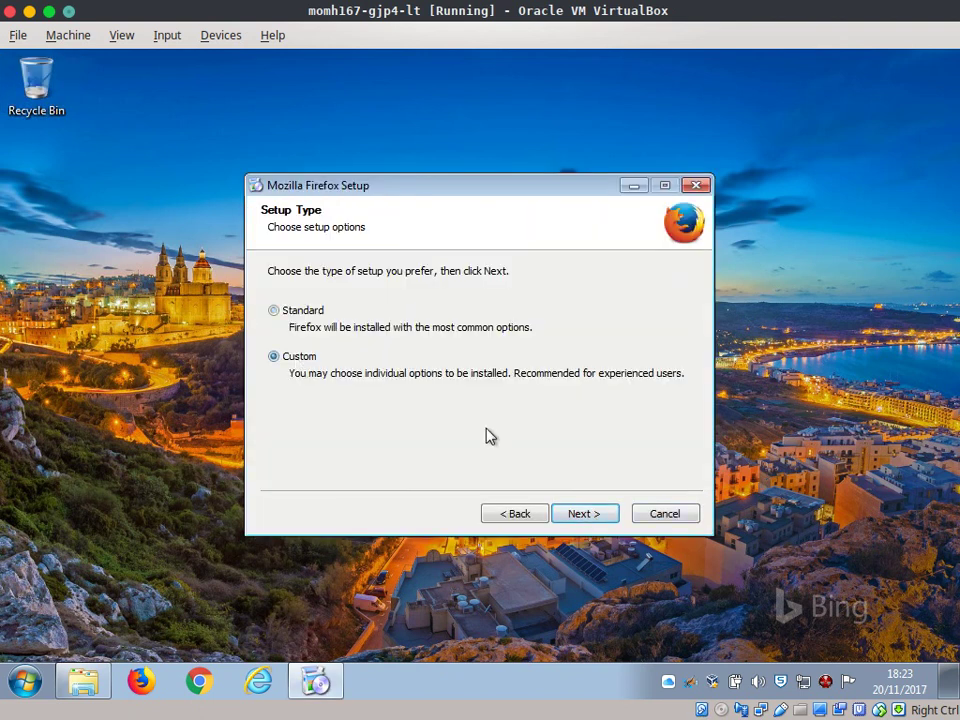
left_click(580, 516)
left_click(591, 516)
left_click(325, 313)
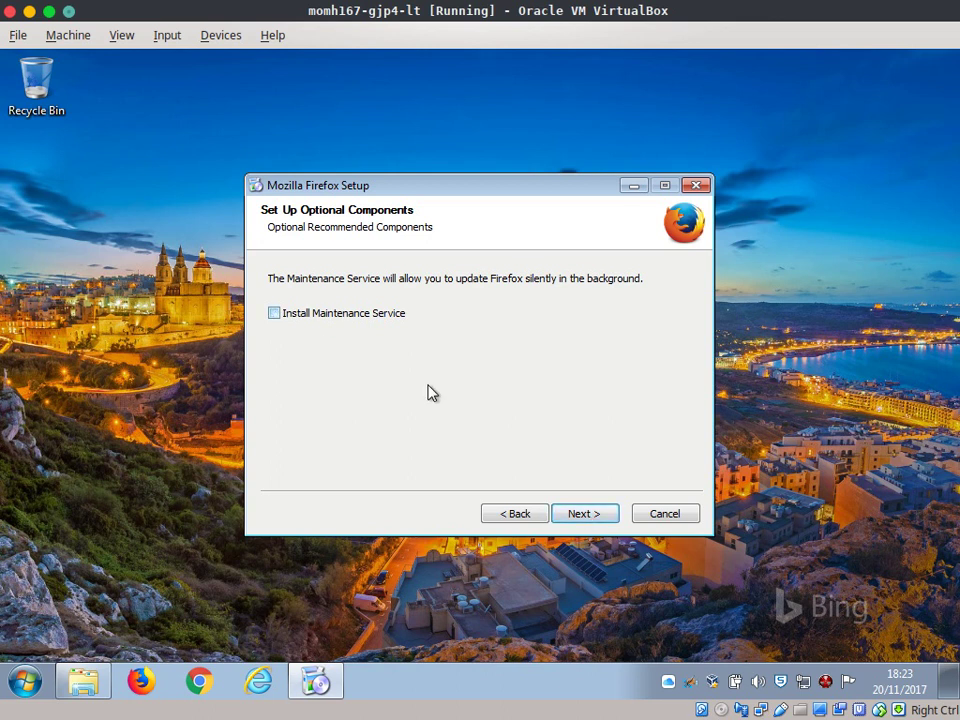
left_click(587, 516)
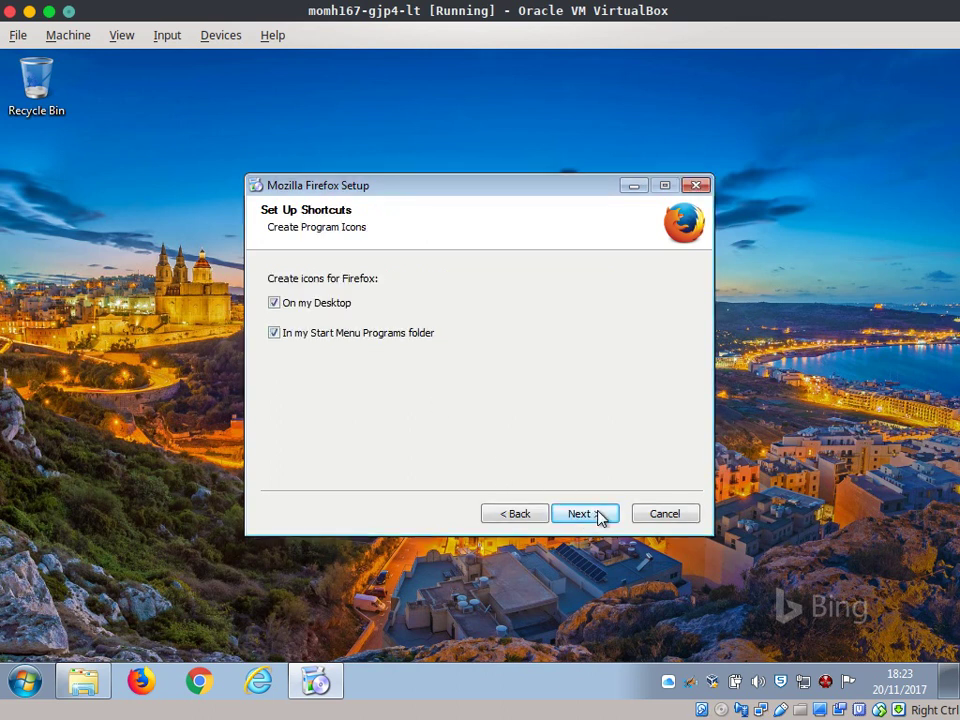
Deselect the desktop icon, keep the Start Menu icon, and complete the Firefox 52.5.0esr installation, launching the browser at the end.
left_click(296, 305)
left_click(585, 516)
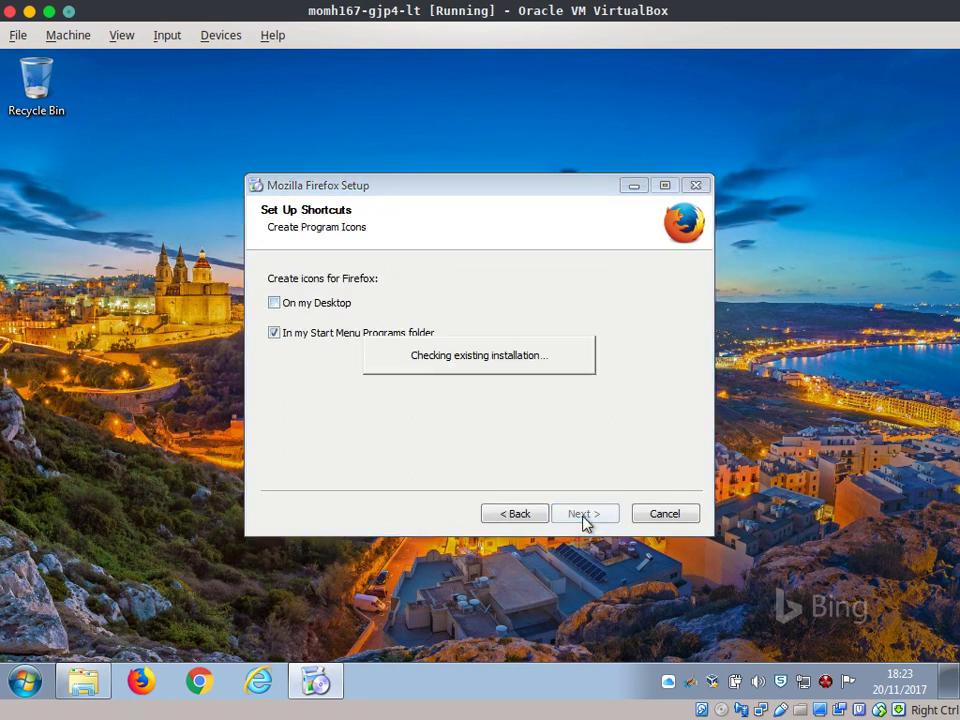
left_click(588, 518)
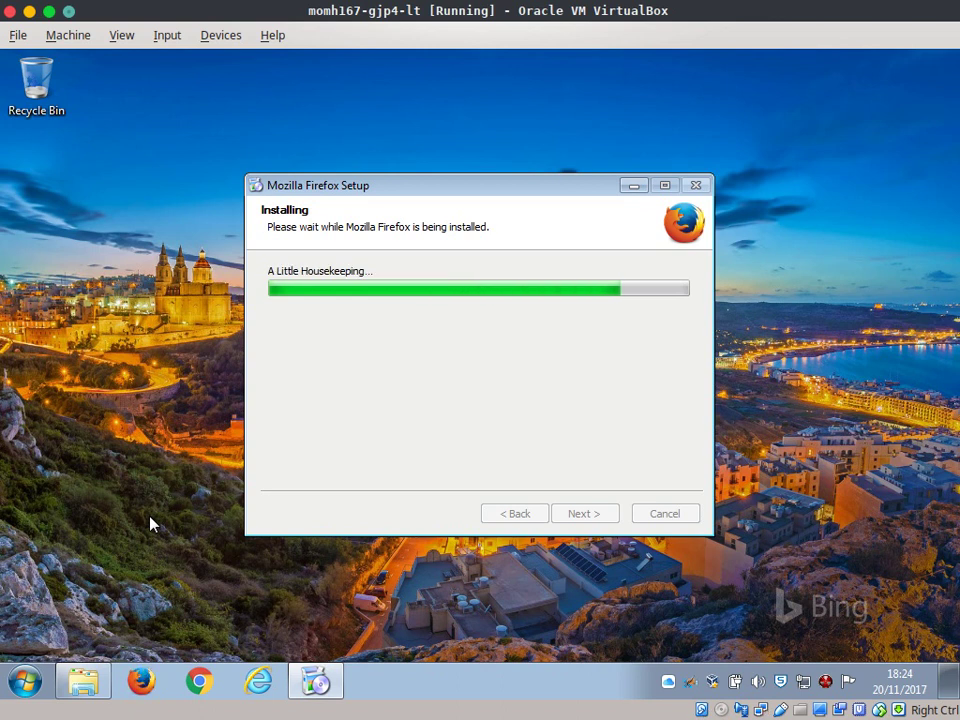
left_click(595, 516)
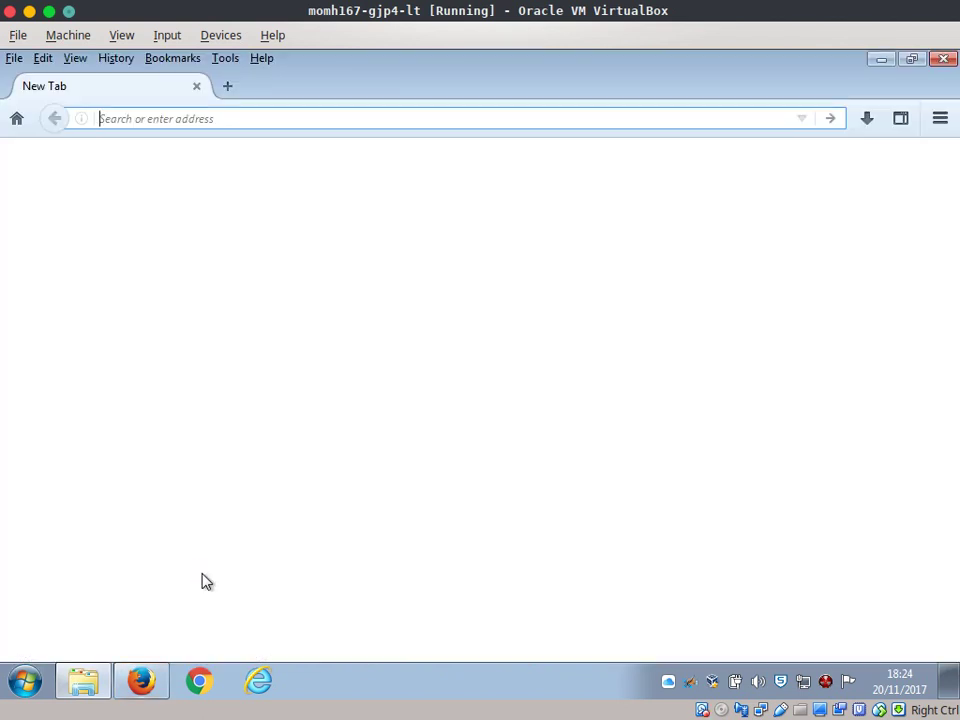
Restore and view the previous session's KDE Falkon and Mozilla Support tabs, and close Firefox with both tabs.
left_click(942, 121)
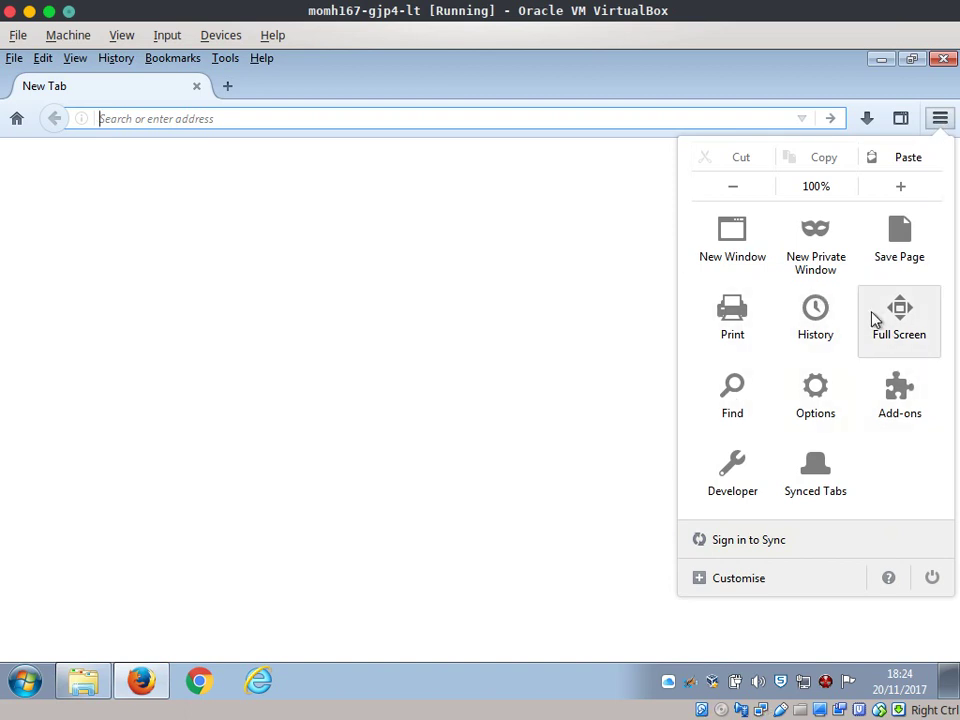
left_click(814, 315)
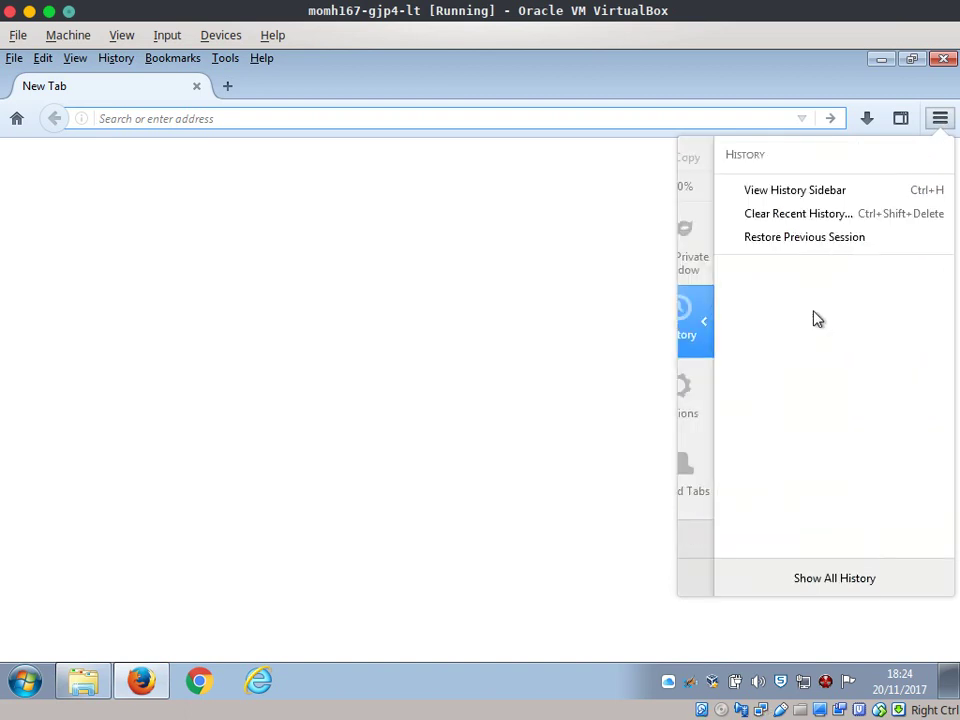
left_click(824, 242)
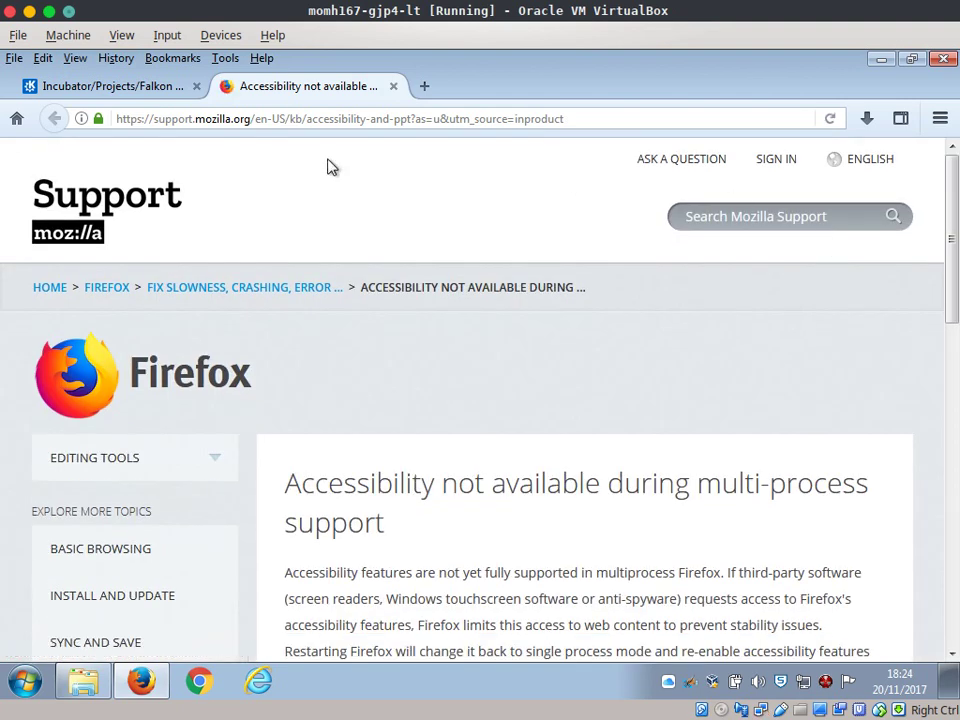
left_click(120, 90)
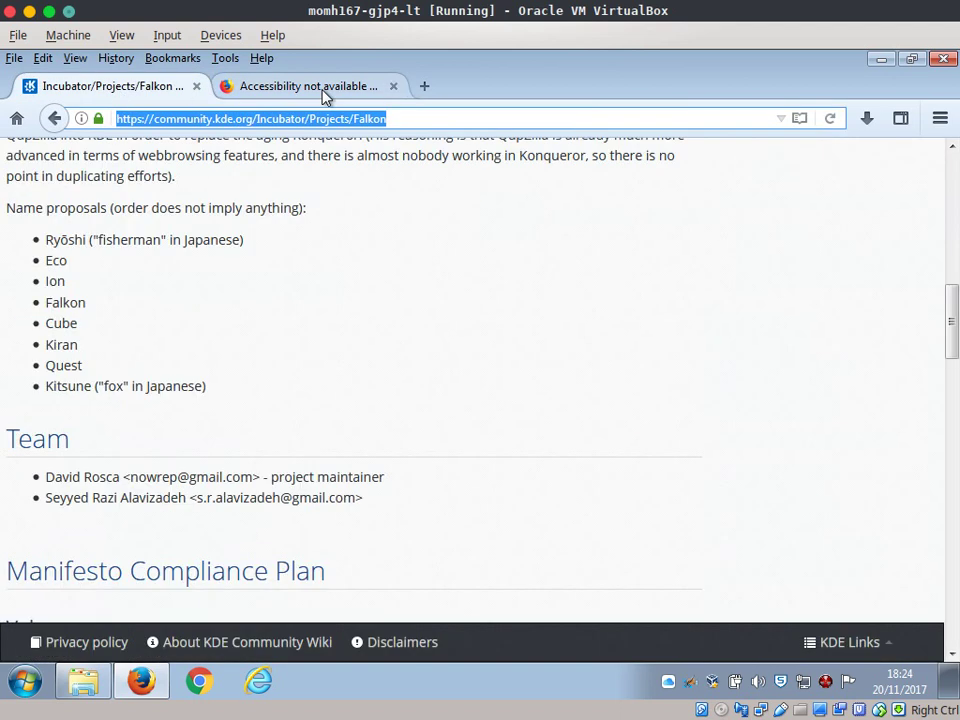
left_click(322, 90)
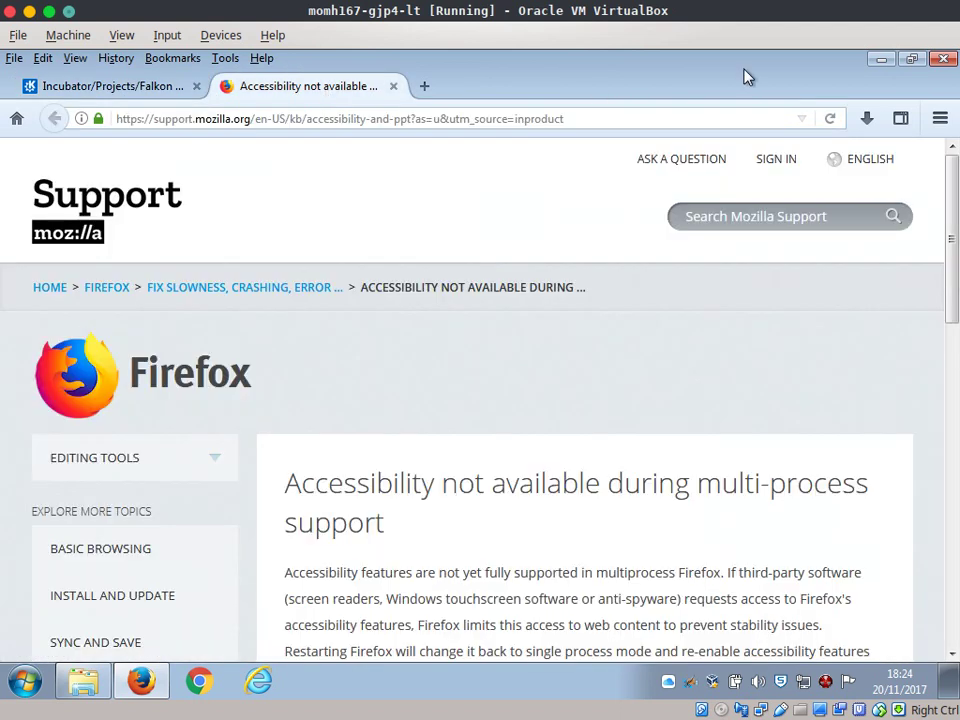
left_click(945, 60)
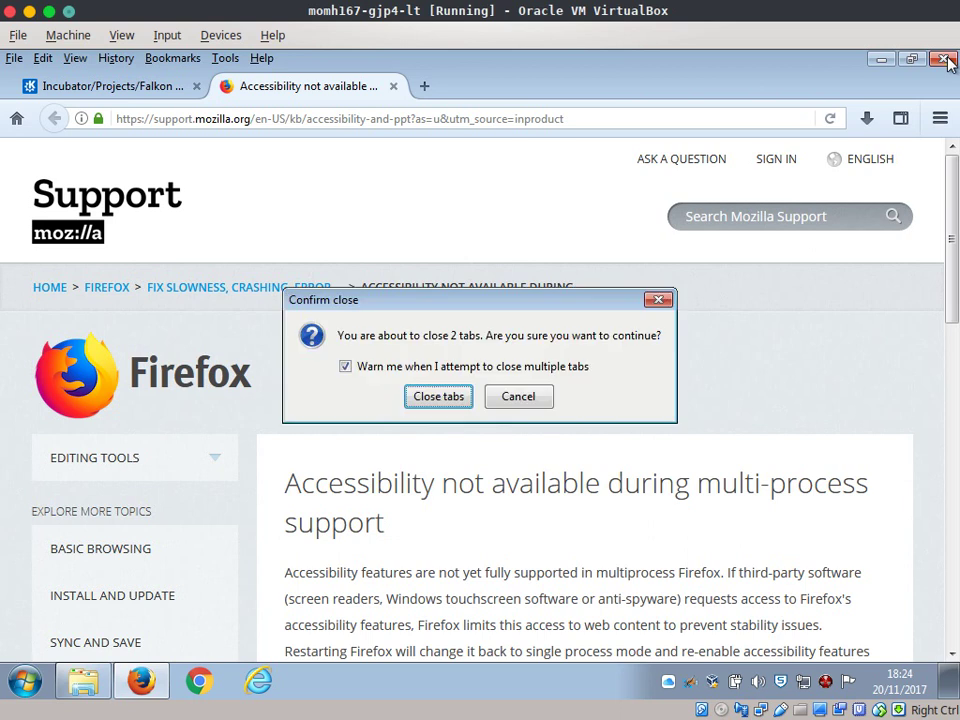
left_click(457, 400)
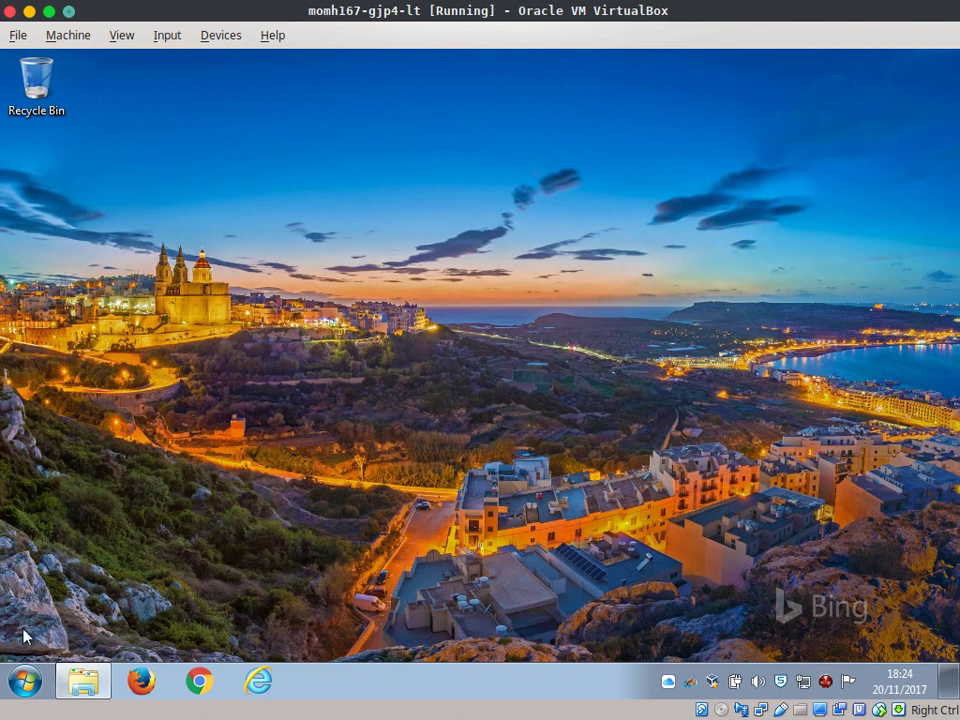
Open Windows Update and check online for updates from Microsoft Update.
left_click(25, 683)
left_click(120, 205)
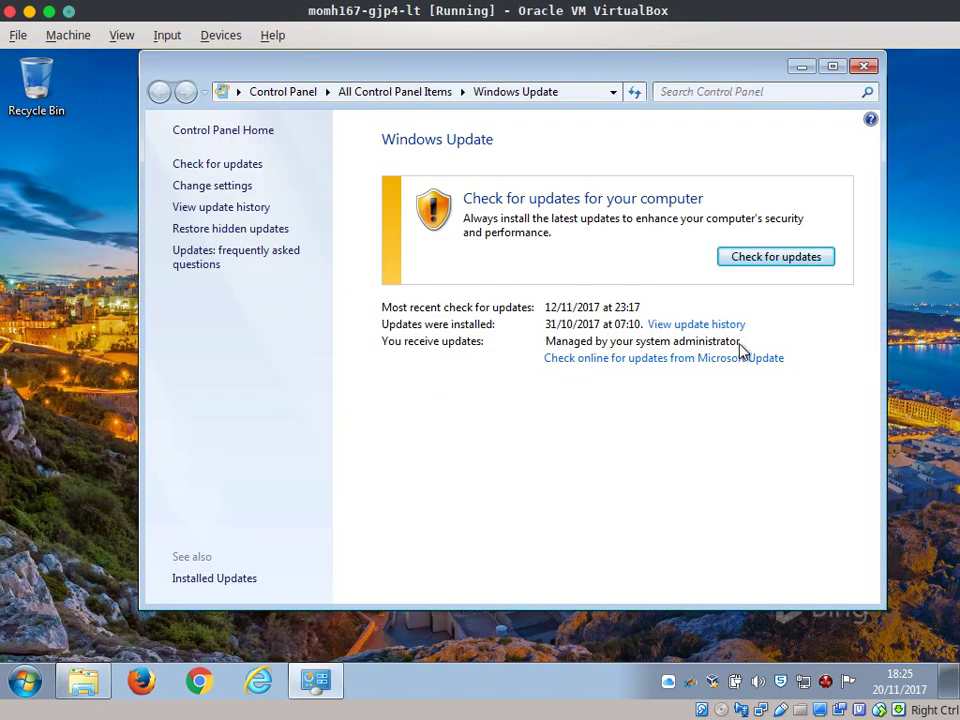
left_click(686, 358)
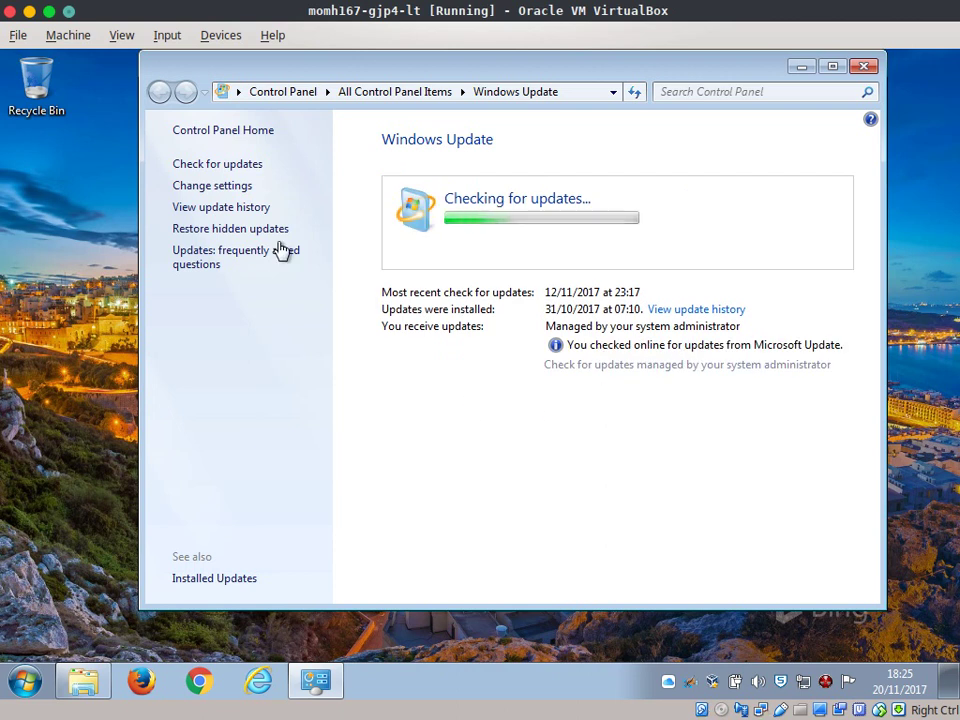